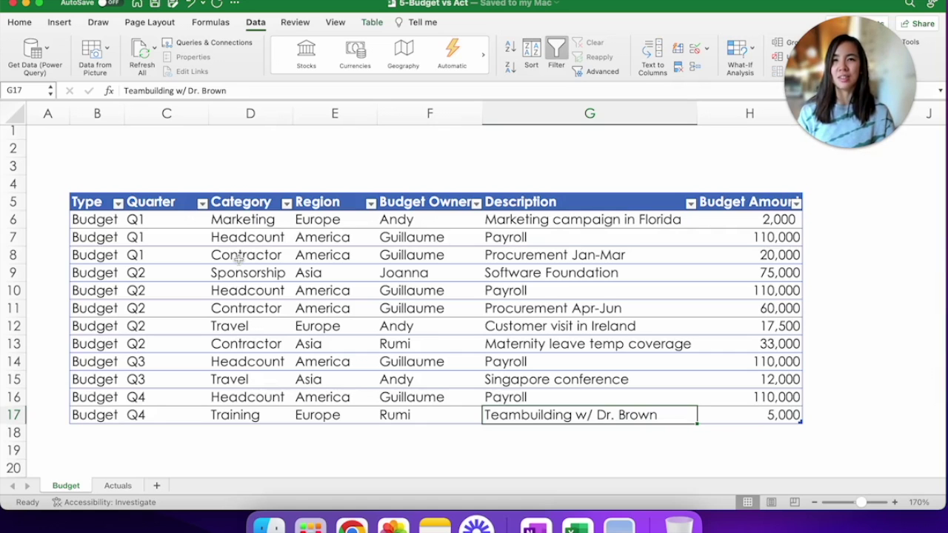
- Review the Actuals table's 13 spending rows, ending with the 10,000 Q4 computer refresh
left_click(113, 486)
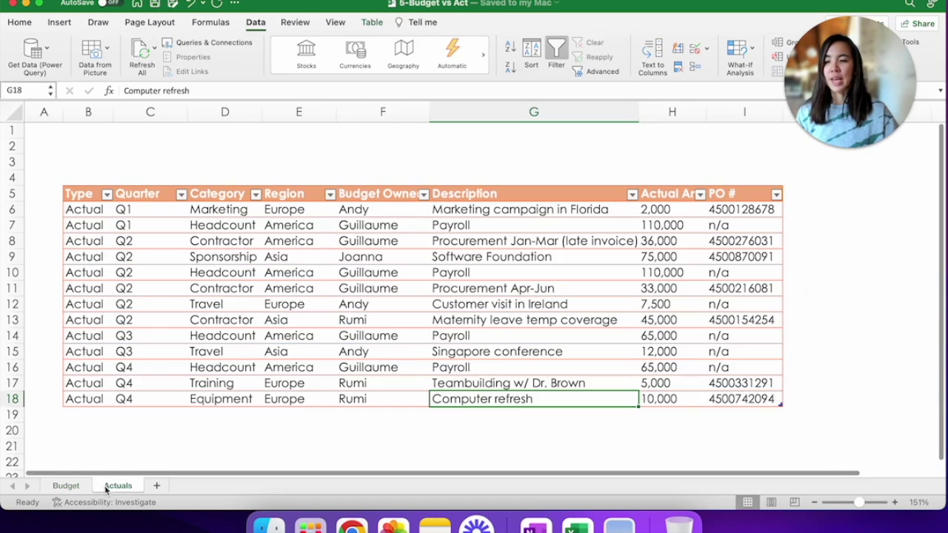
left_click(806, 367)
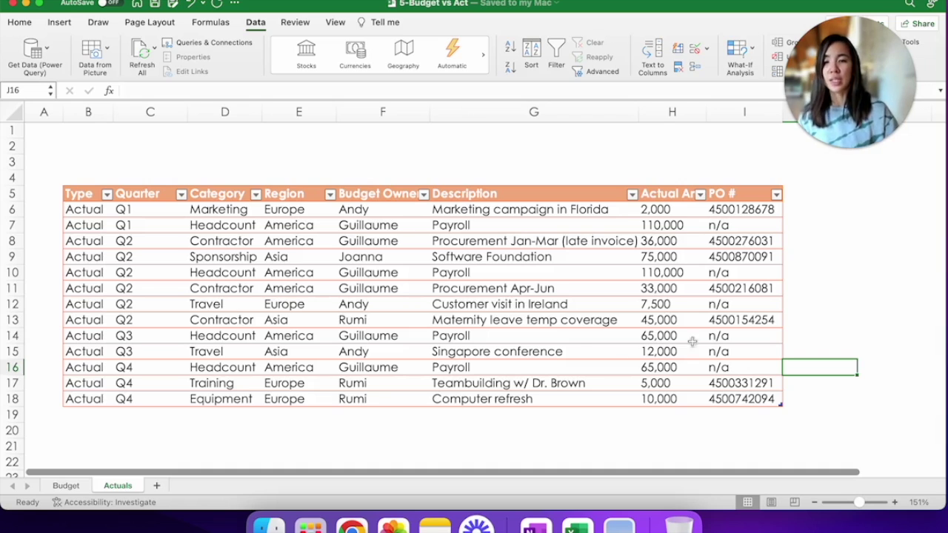
left_click(439, 399)
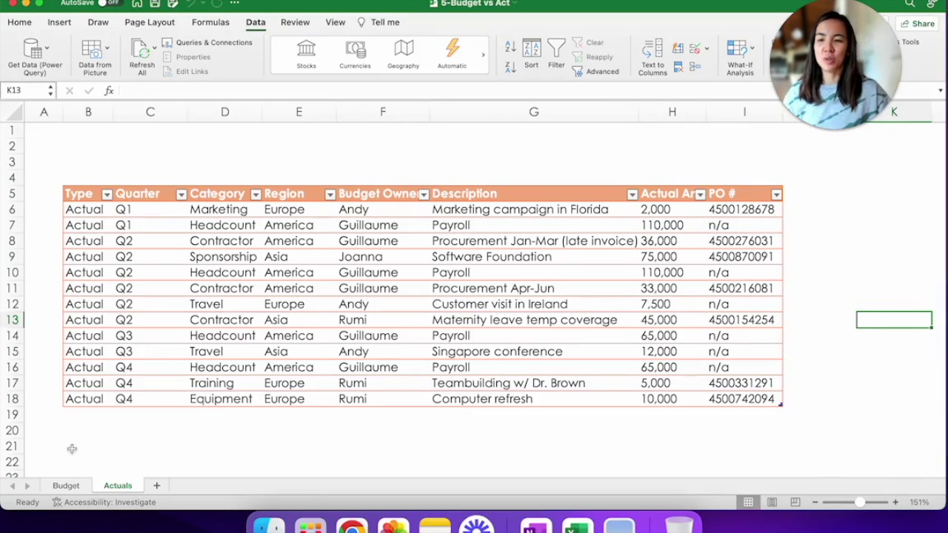
- Select the body of the Actuals table and launch the Power Query Editor
left_click(66, 486)
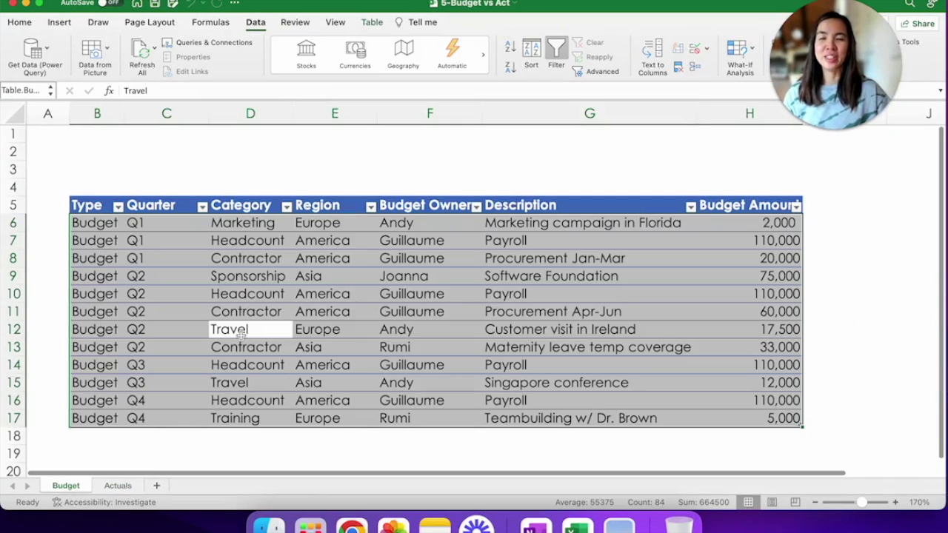
left_click(117, 486)
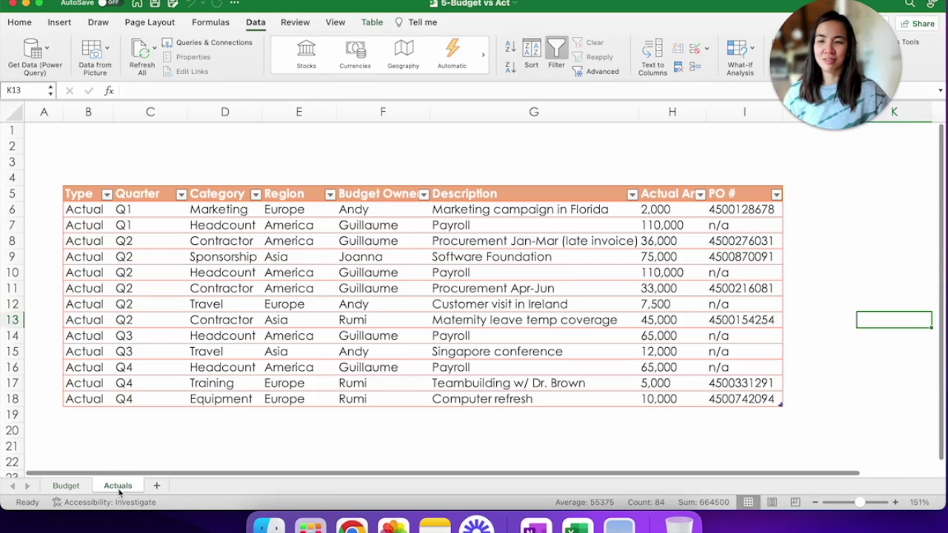
left_click(330, 325)
key("super+a")
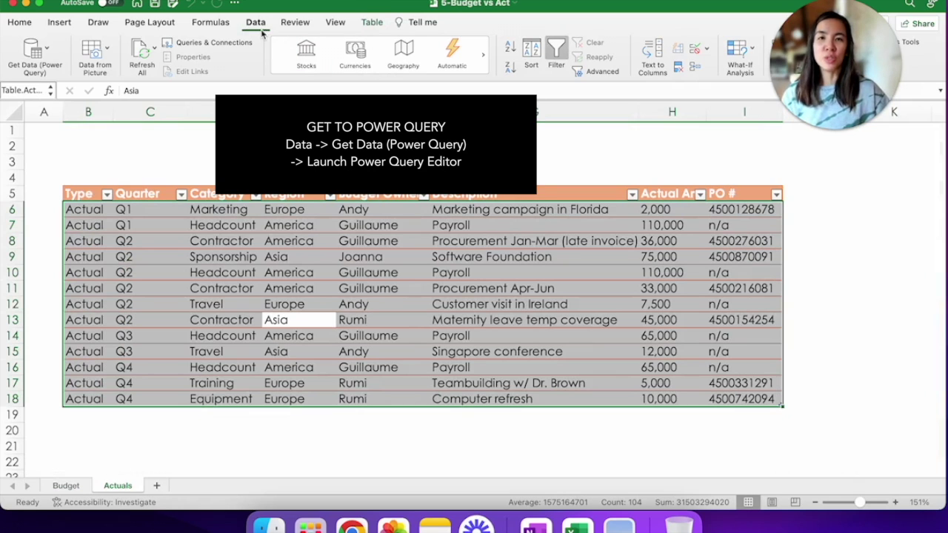
left_click(49, 49)
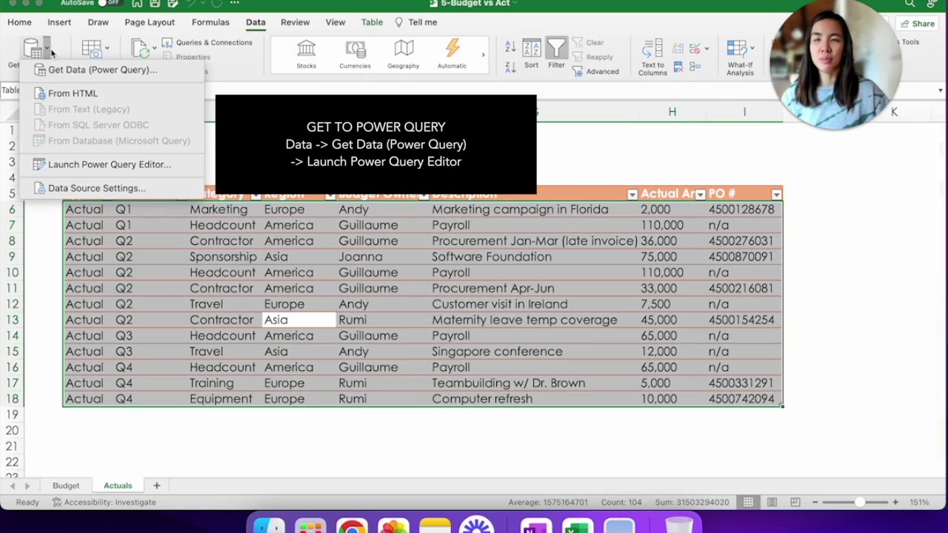
left_click(174, 167)
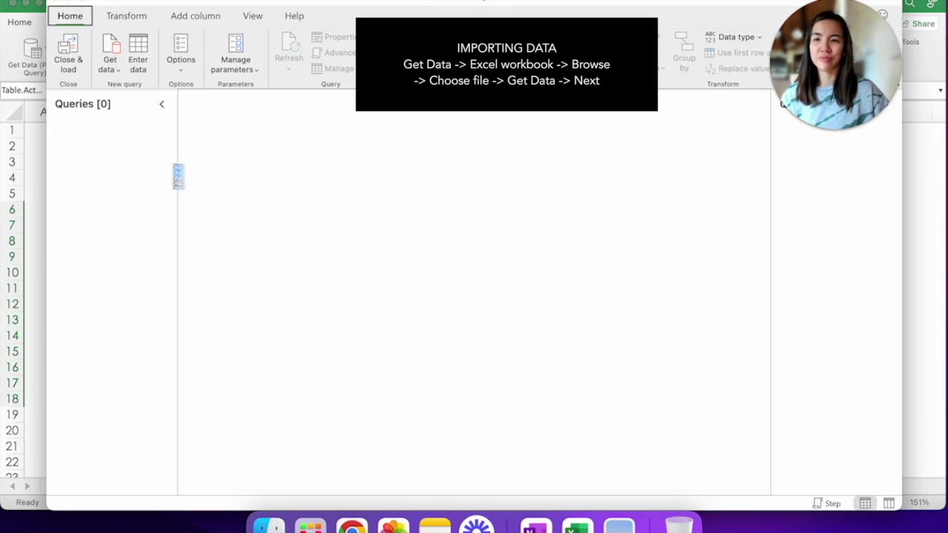
- Connect Power Query to the Excel workbook 5-Budget vs Act.xlsx as the data source
left_click(117, 72)
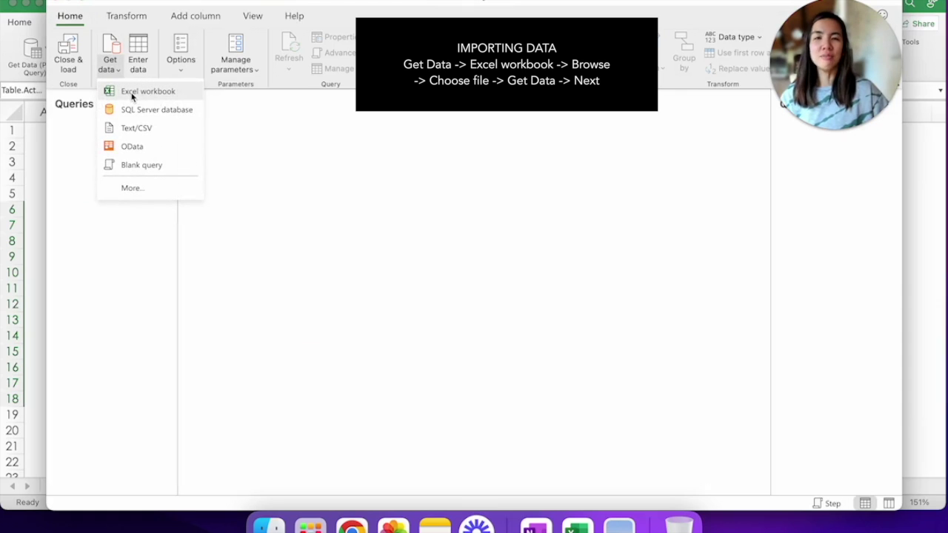
left_click(131, 97)
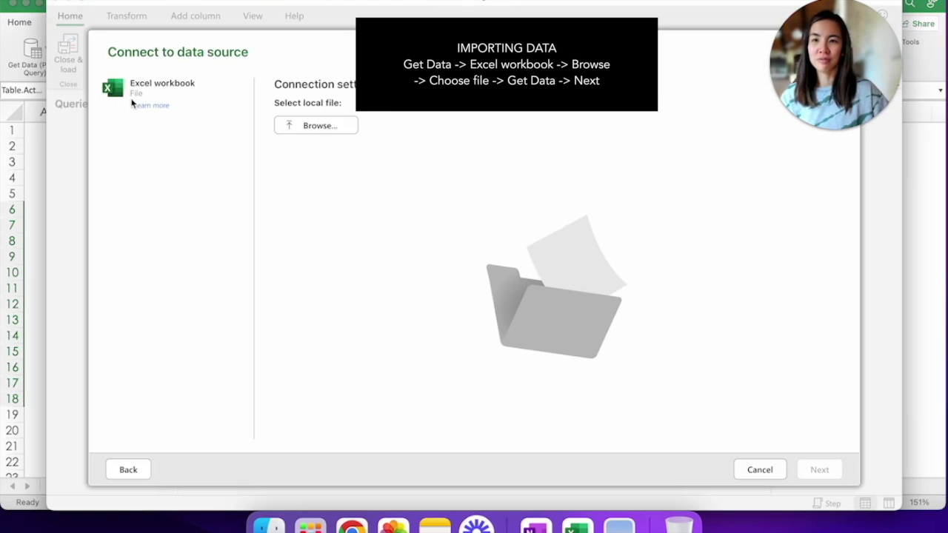
left_click(306, 127)
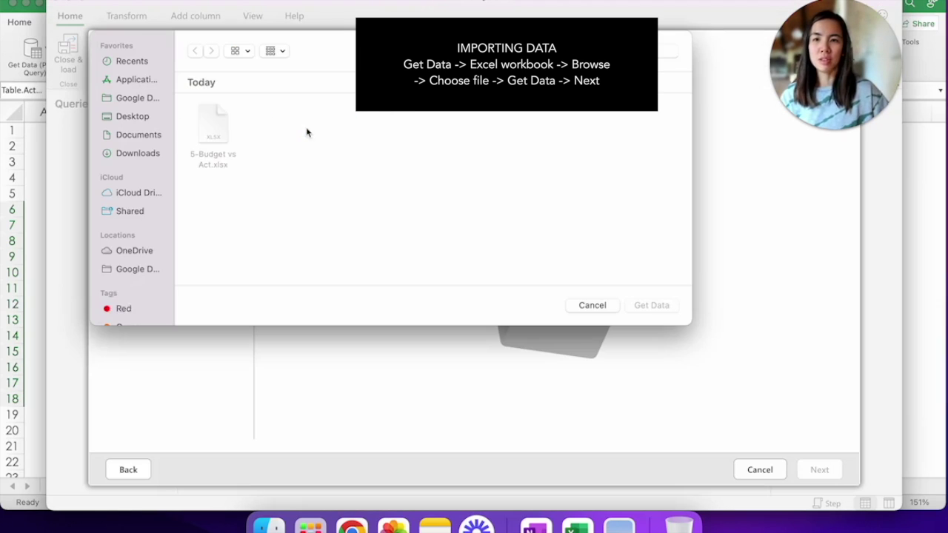
left_click(212, 131)
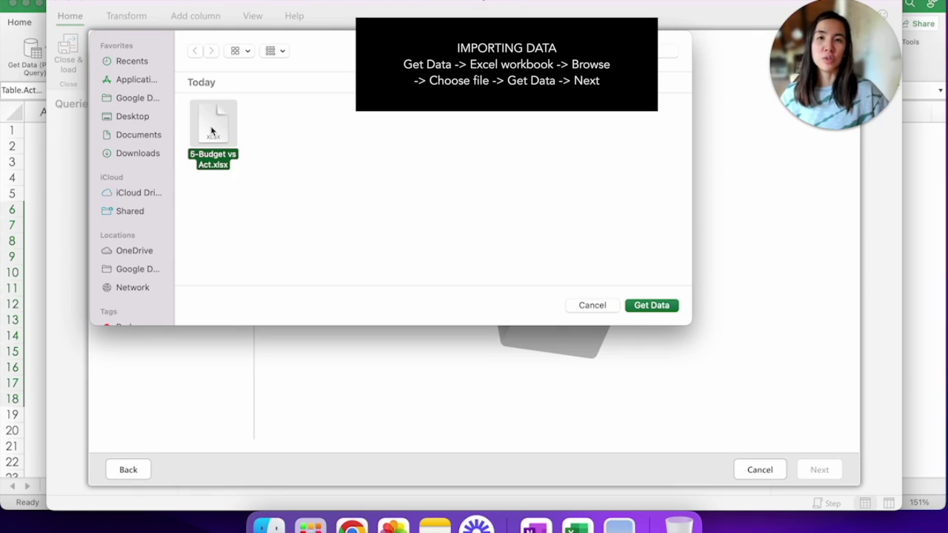
left_click(669, 308)
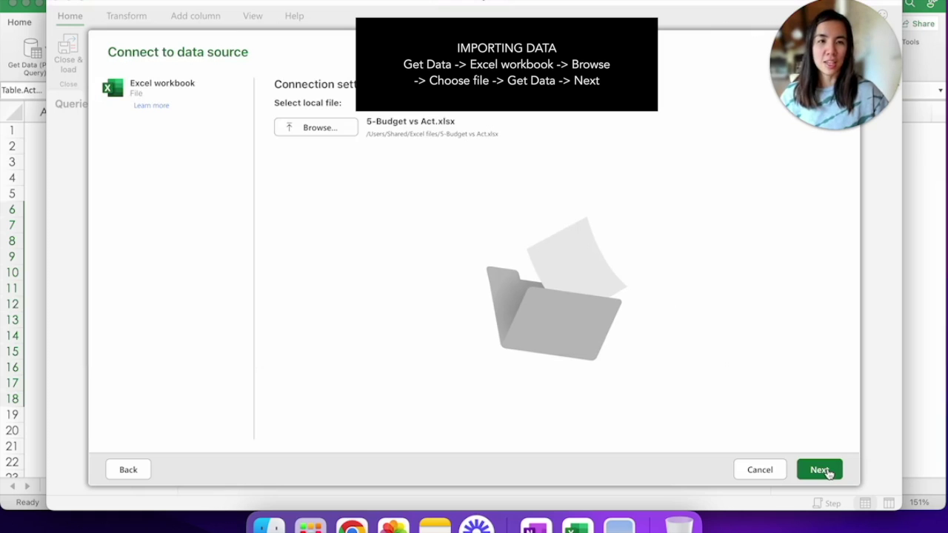
left_click(823, 471)
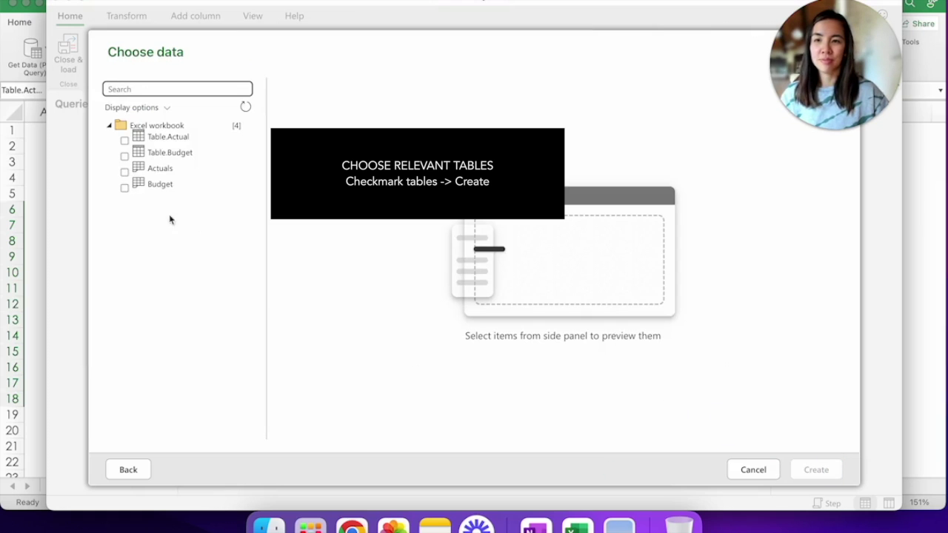
- Import Table.Actual and Table.Budget as two new queries
left_click(124, 141)
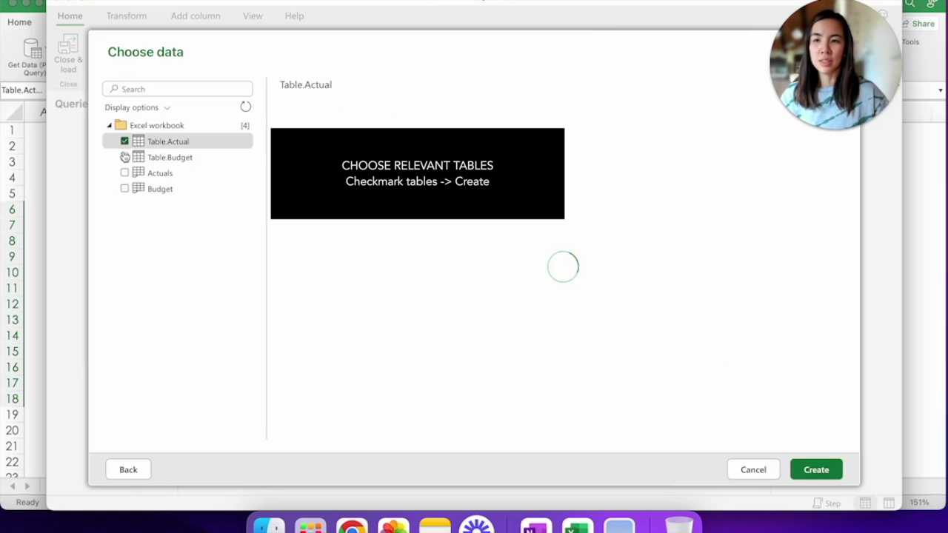
left_click(125, 157)
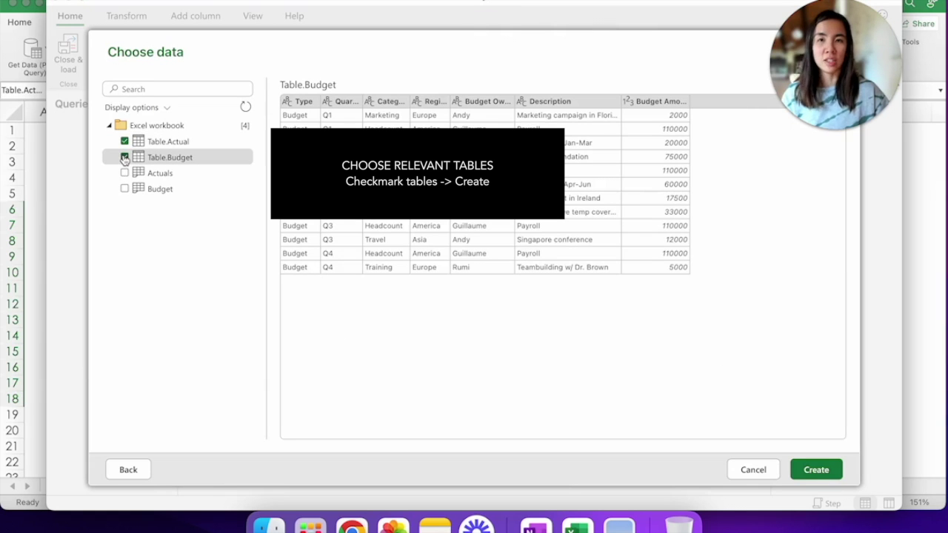
left_click(835, 475)
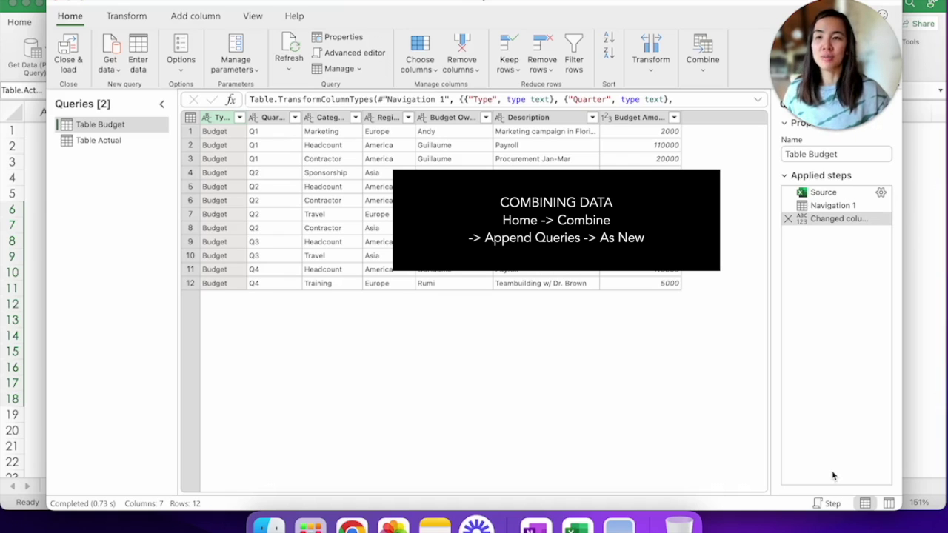
- Start appending the queries into a new query with Combine > Append queries as new
left_click(698, 71)
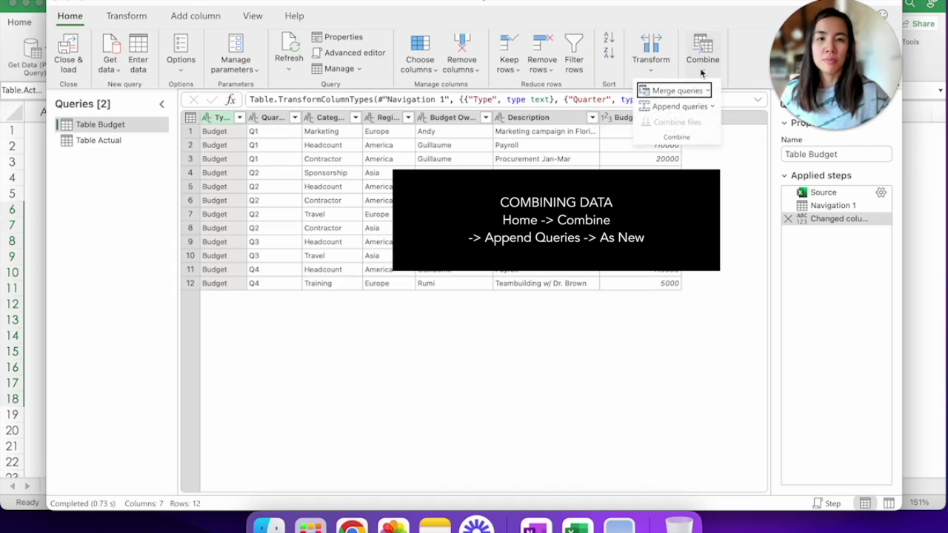
left_click(711, 107)
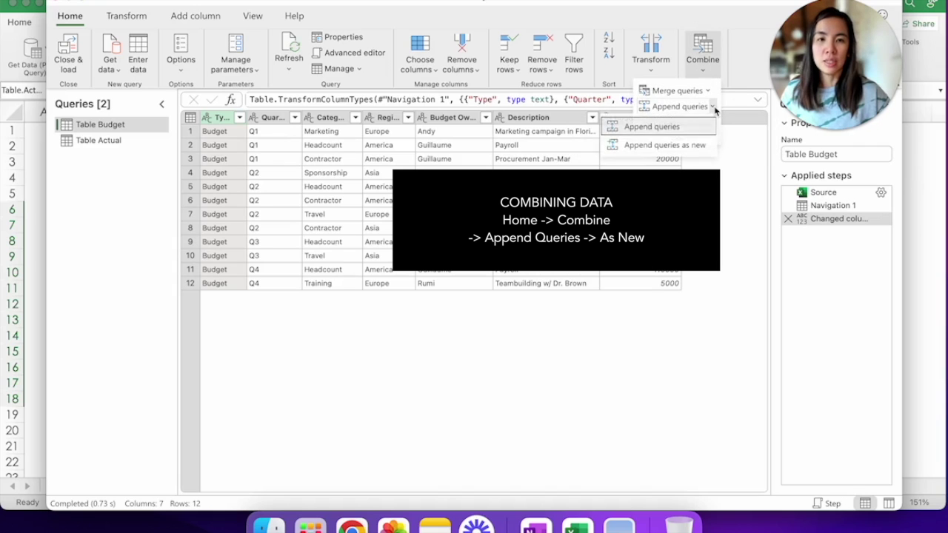
left_click(713, 150)
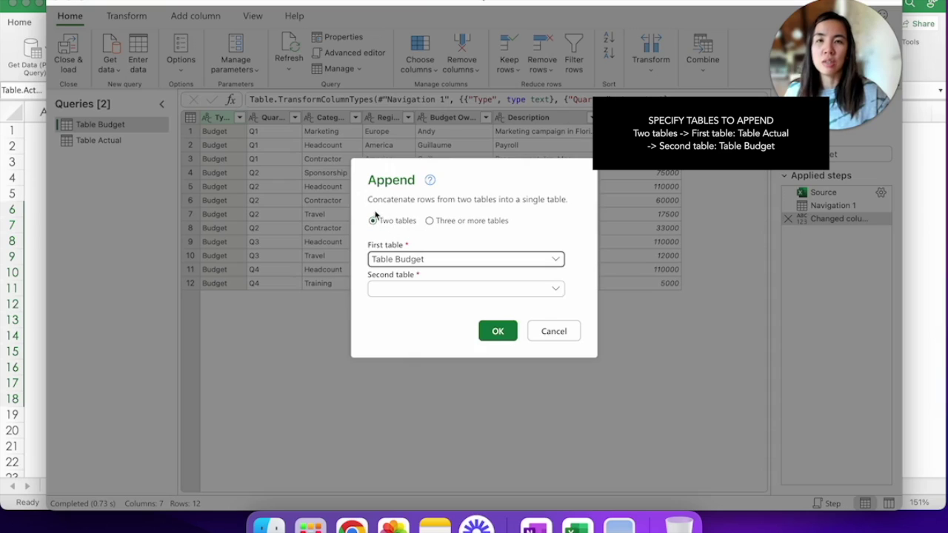
- Append Table Actual as the first table and Table Budget as the second
left_click(430, 264)
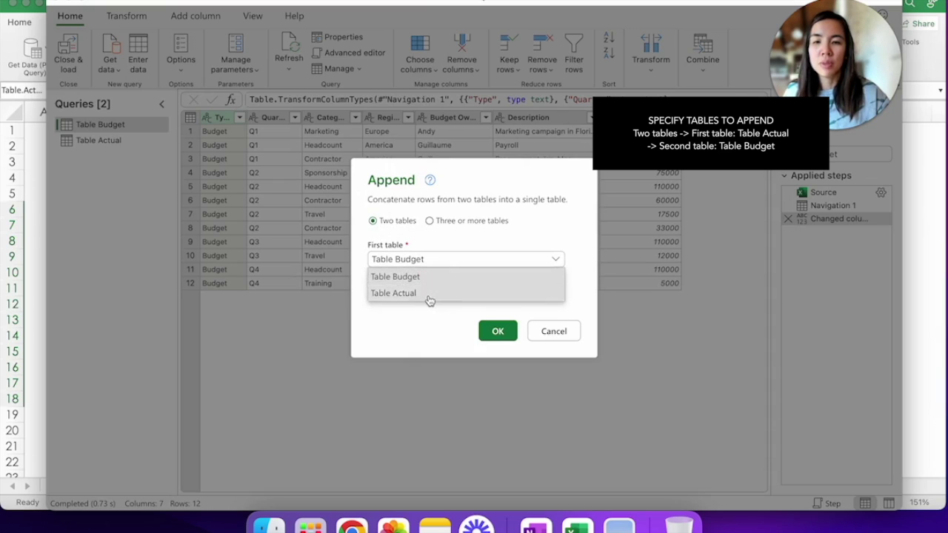
left_click(430, 295)
left_click(433, 290)
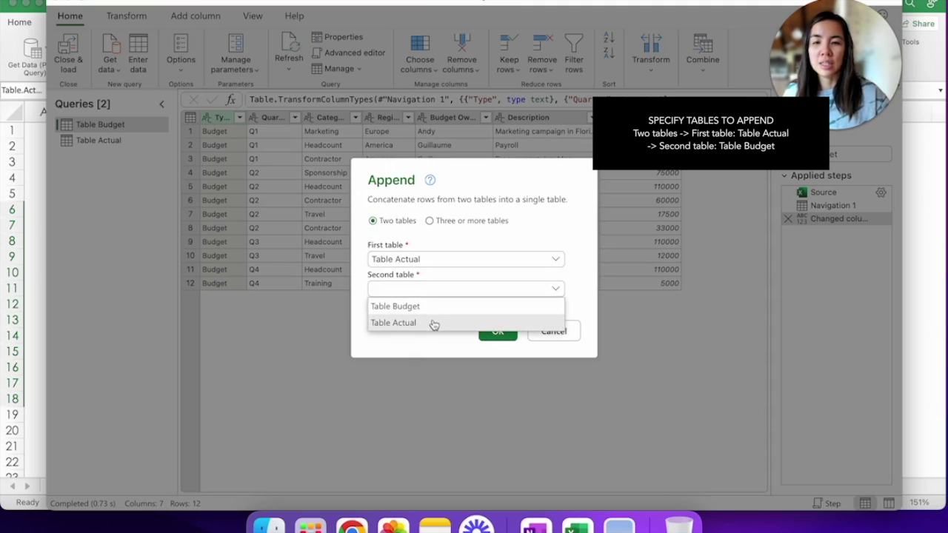
left_click(438, 307)
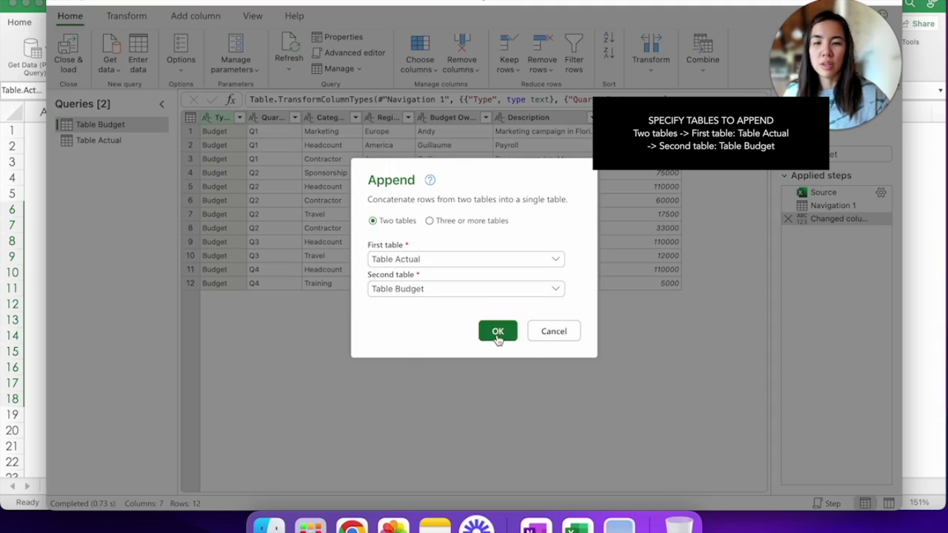
left_click(497, 333)
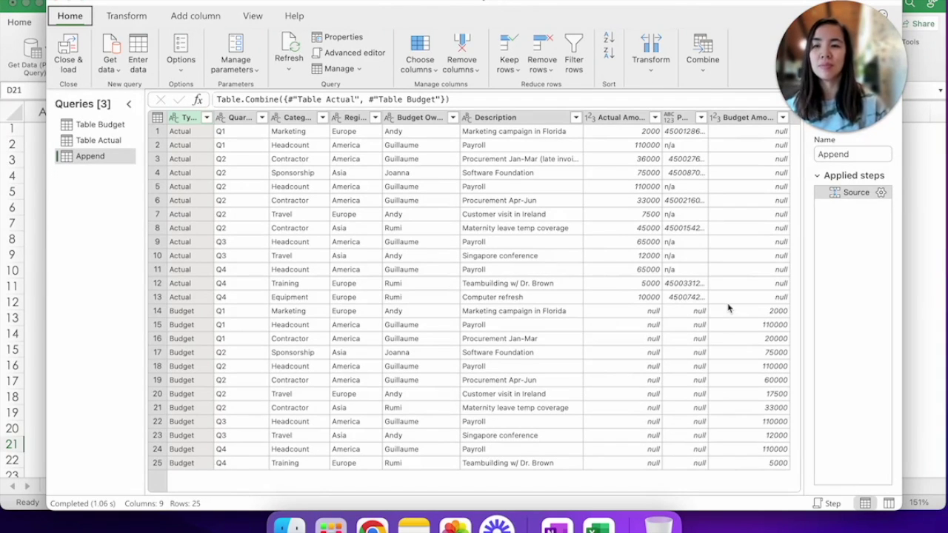
- Load the appended query to a sheet and build a PivotTable from it on a new sheet
left_click(77, 65)
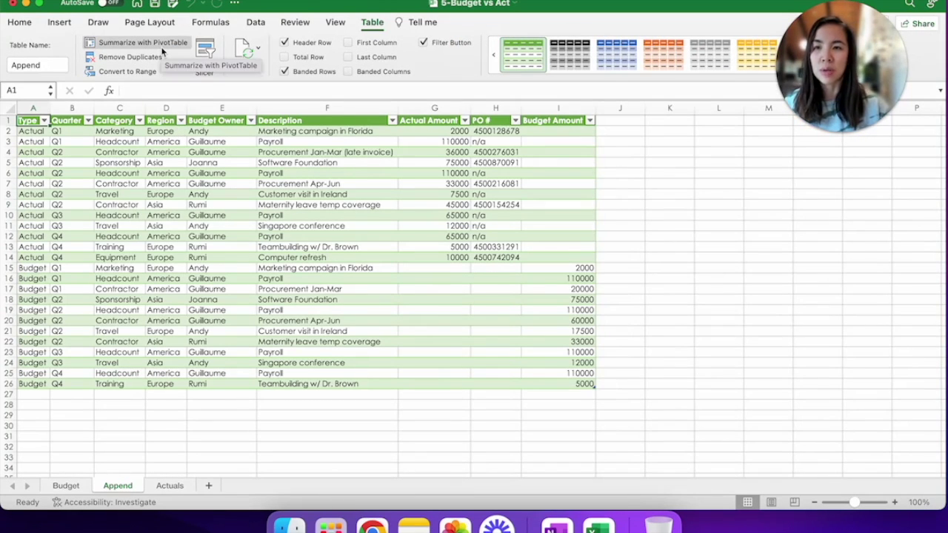
left_click(161, 45)
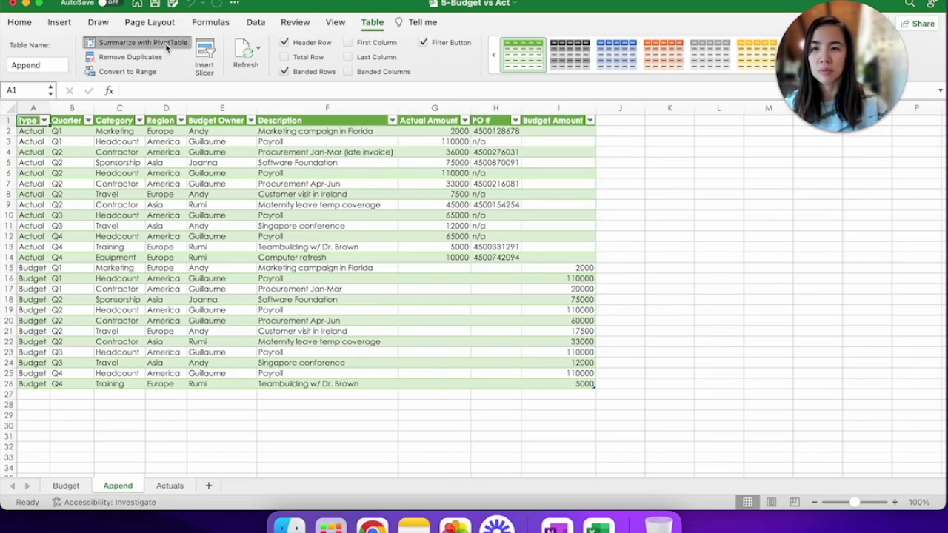
left_click(600, 279)
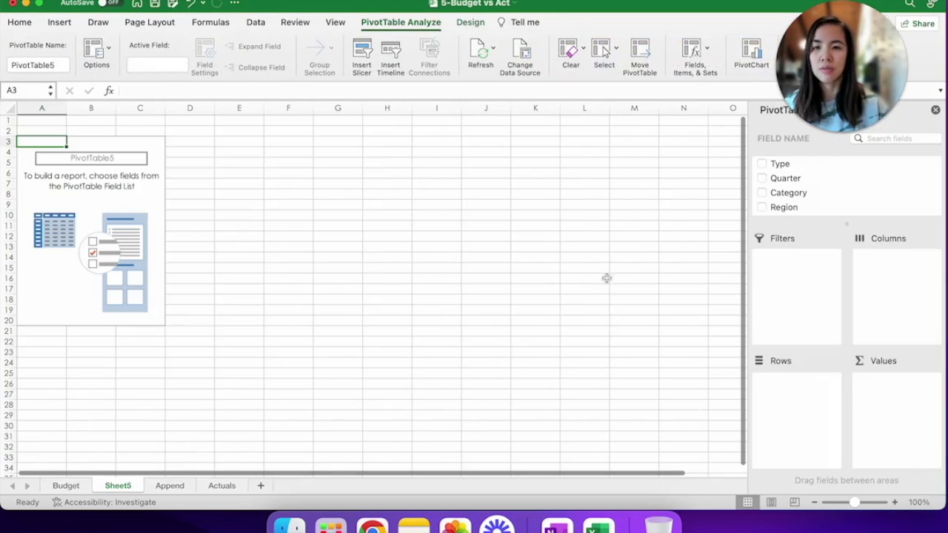
- Put Category in the pivot rows and sum Actual Amount and Budget Amount as values
left_click(814, 196)
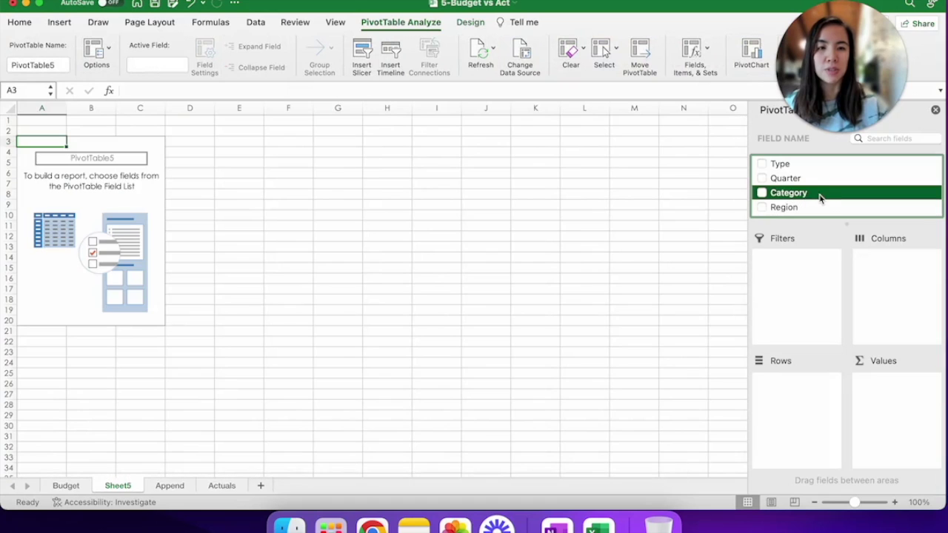
left_click_drag(821, 197, 815, 392)
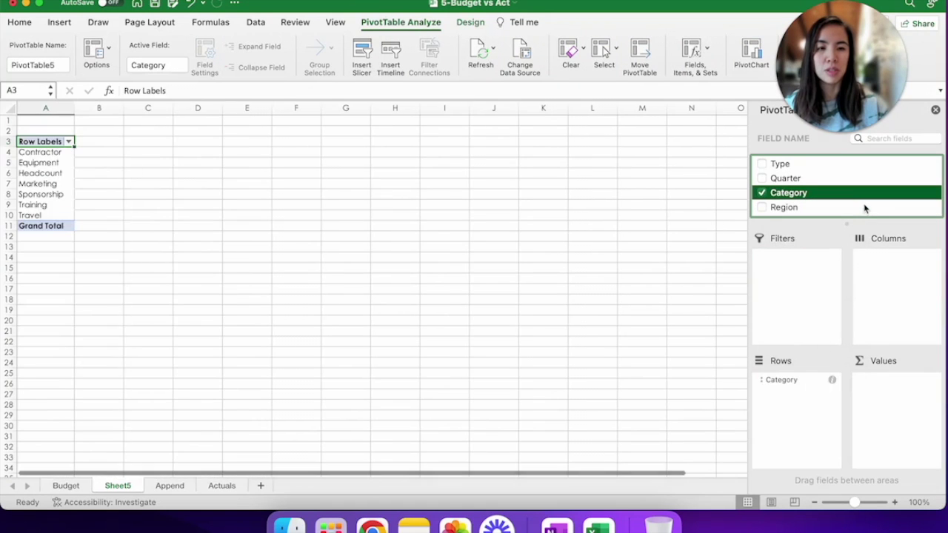
scroll(865, 206, "down", 4)
left_click_drag(820, 205, 893, 398)
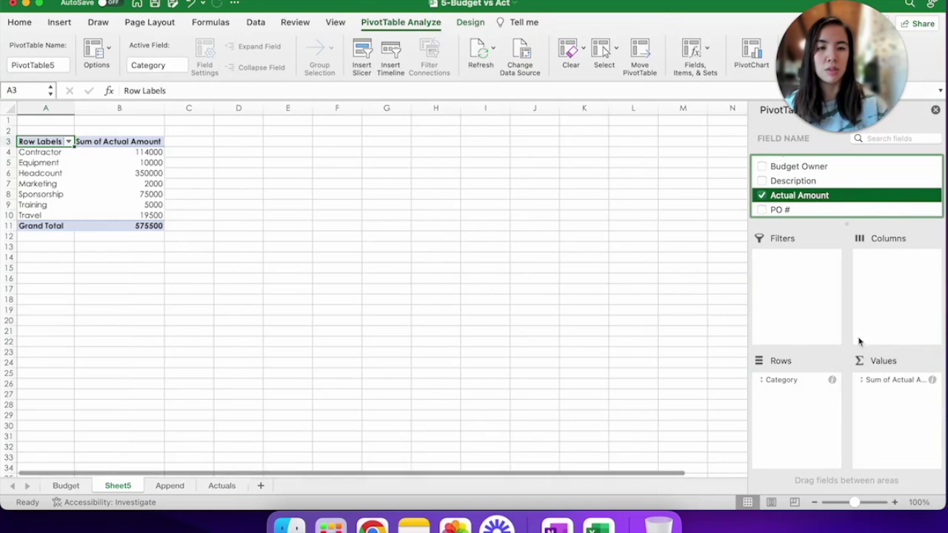
scroll(822, 205, "down", 2)
left_click(813, 211)
left_click_drag(813, 213, 923, 416)
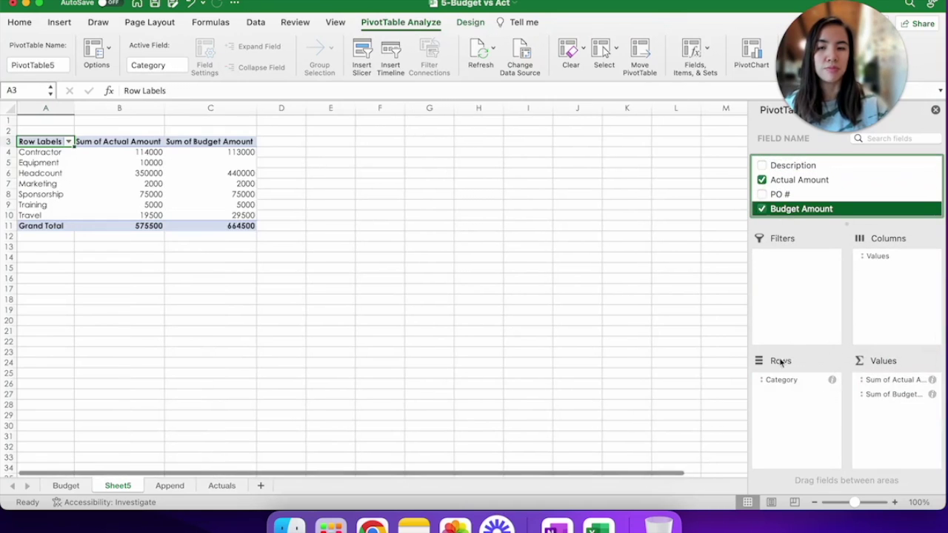
left_click(710, 53)
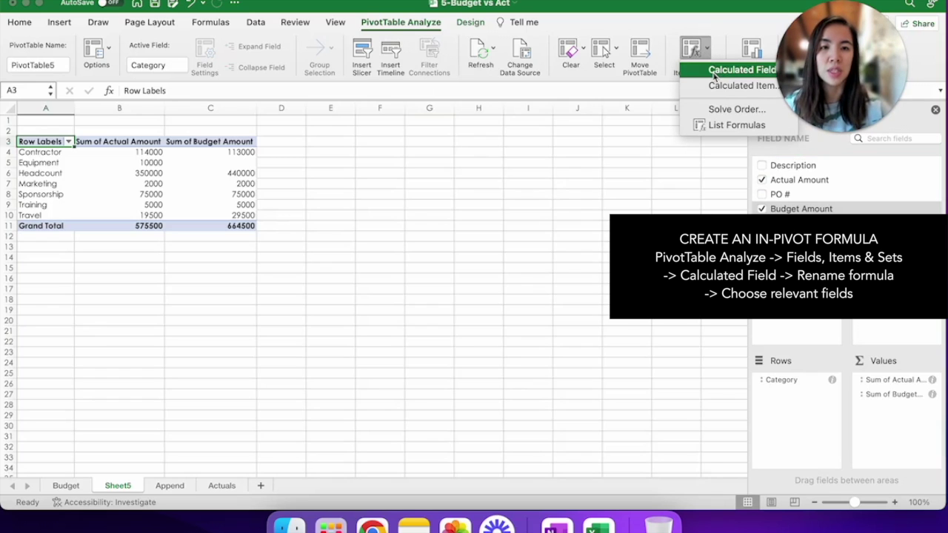
- Create calculated field Over / (Under) with formula ='Actual Amount' - 'Budget Amount'
left_click(714, 72)
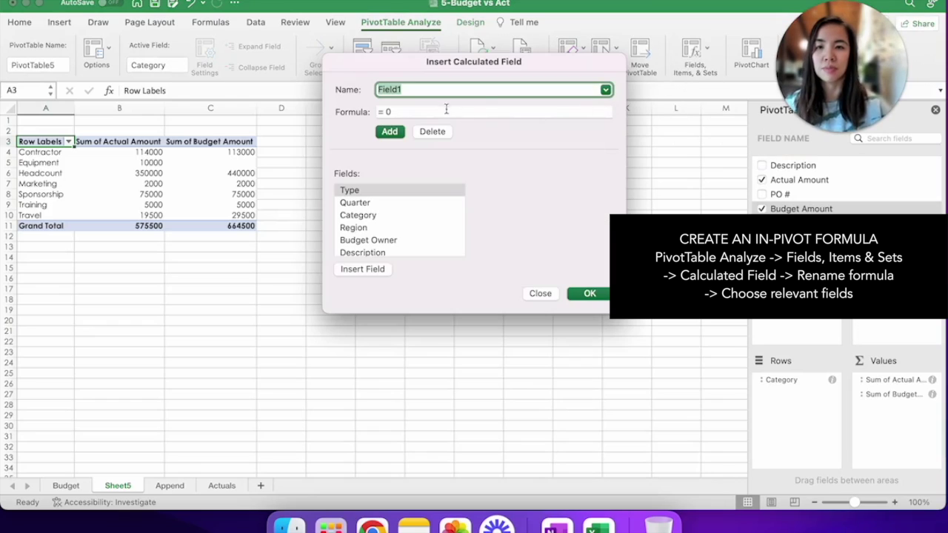
type("Ov")
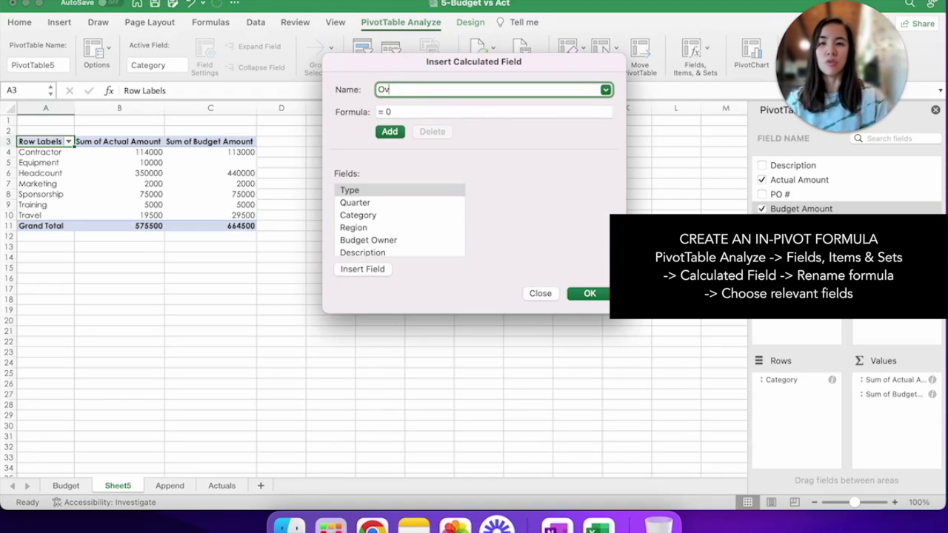
type("er / (")
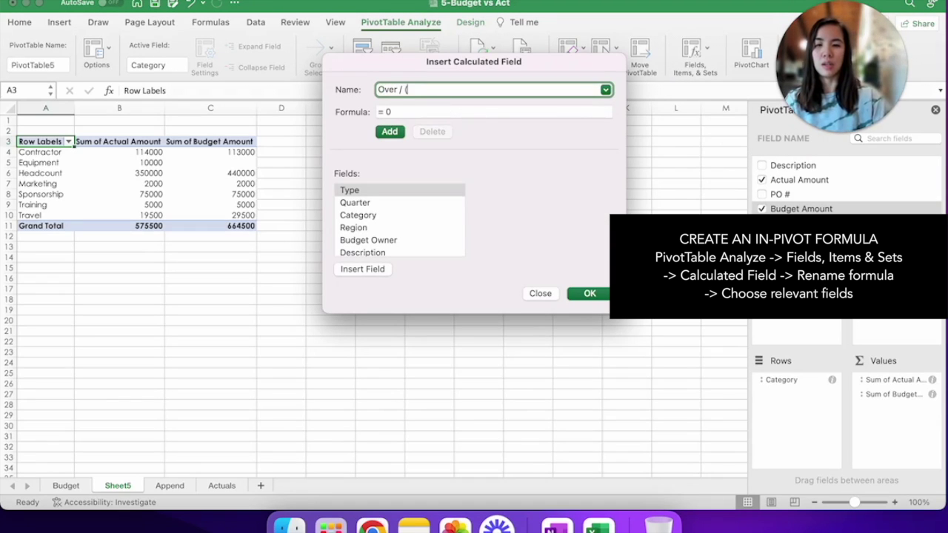
type("Under)")
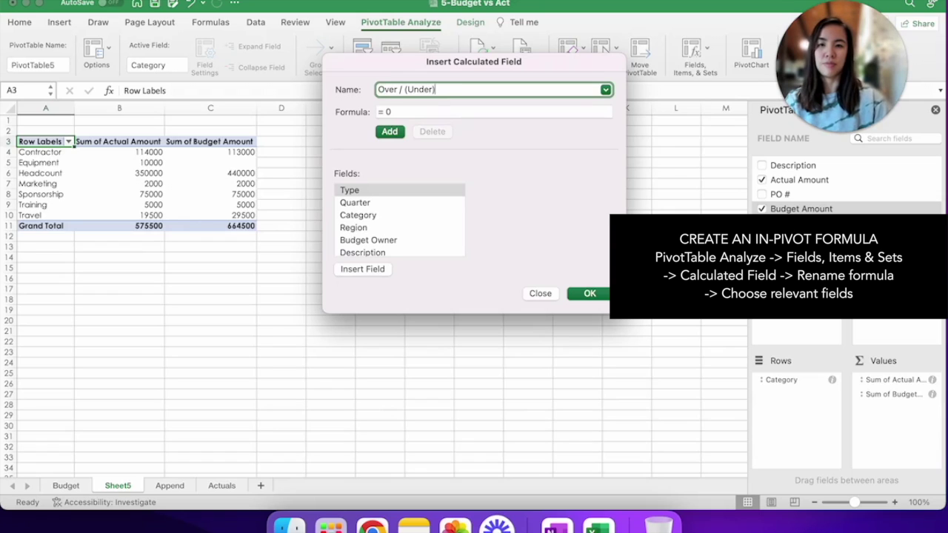
left_click(449, 112)
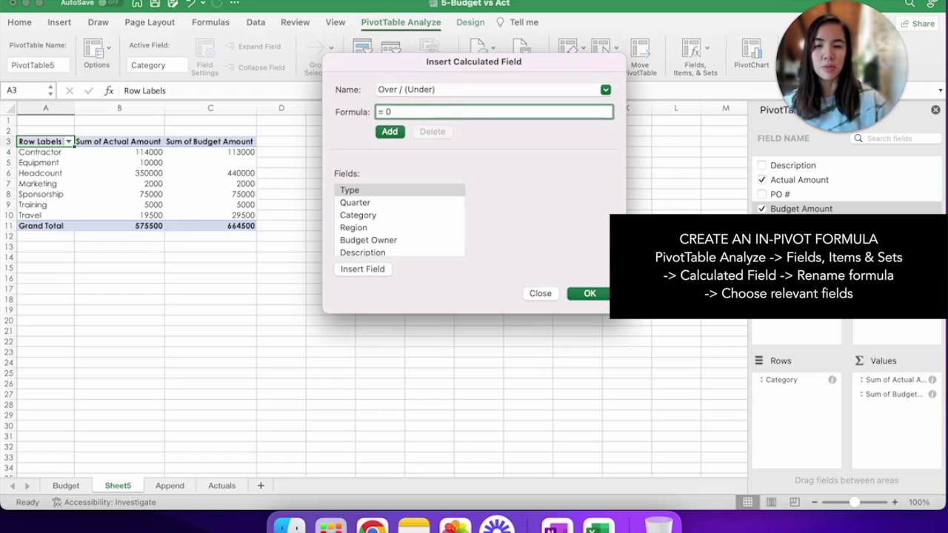
key("BackSpace")
scroll(420, 215, "down", 3)
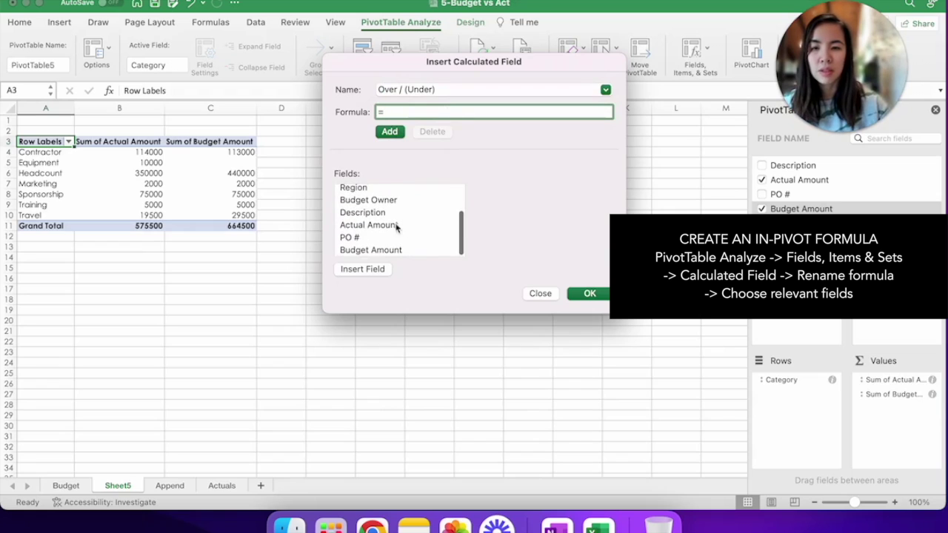
double_click(392, 226)
type("-")
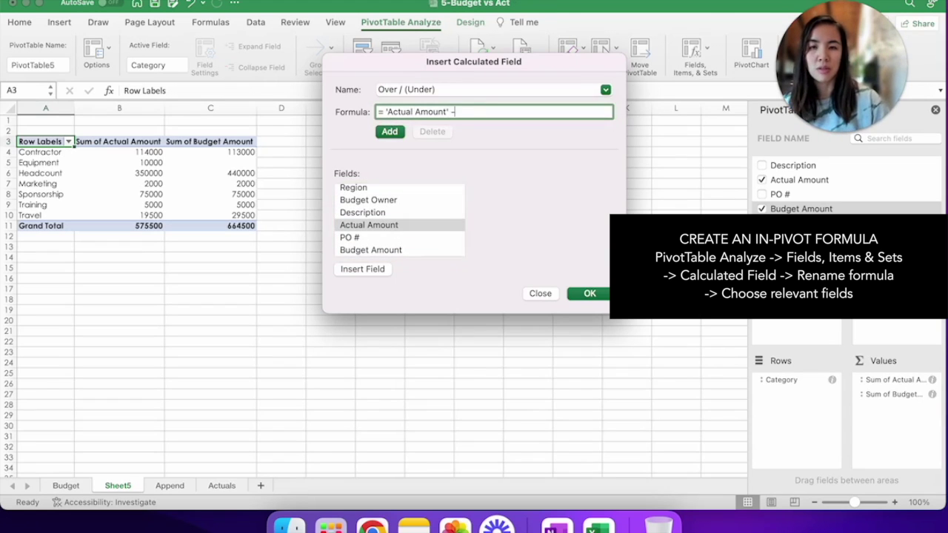
double_click(399, 250)
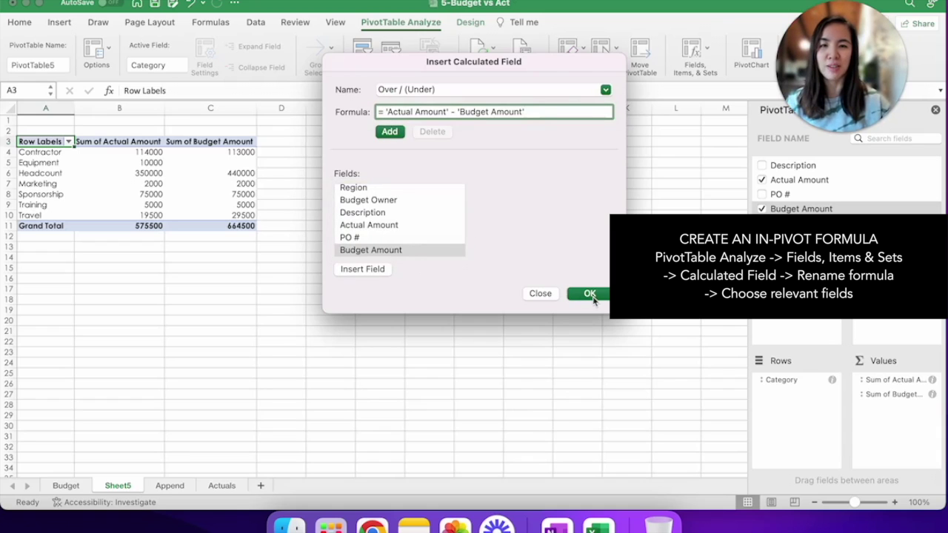
left_click(591, 295)
left_click_drag(137, 152, 326, 226)
- Apply Comma Style to the pivot values B4:D11 and reduce them to zero decimals
left_click(20, 23)
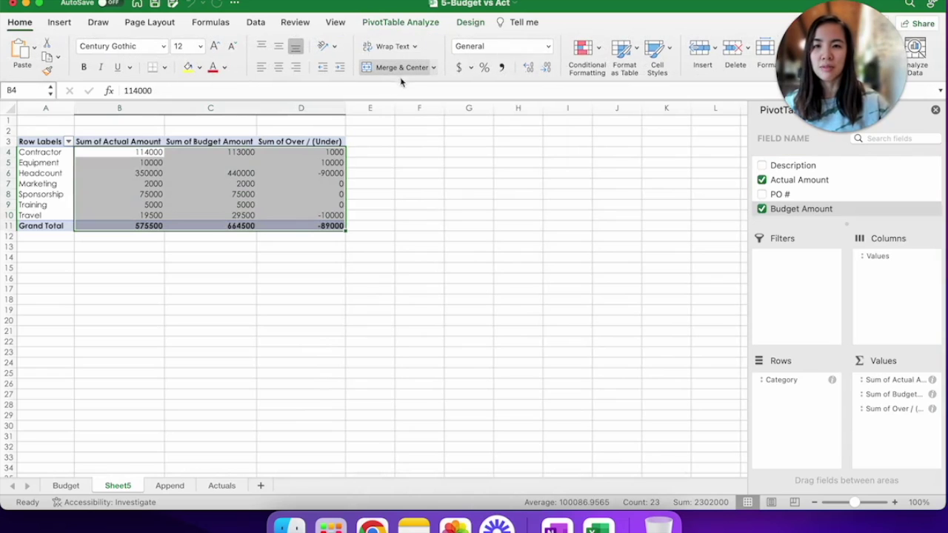
left_click(502, 68)
left_click(546, 68)
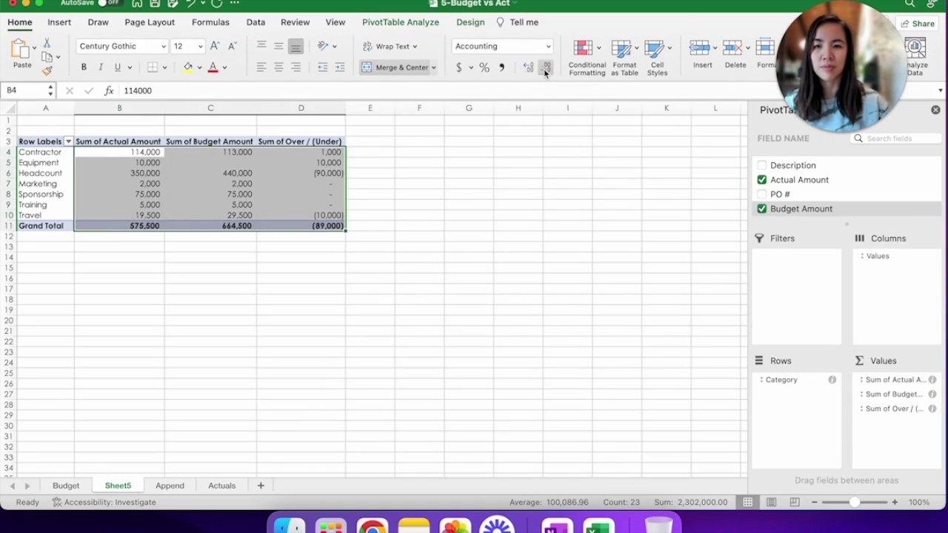
left_click(546, 68)
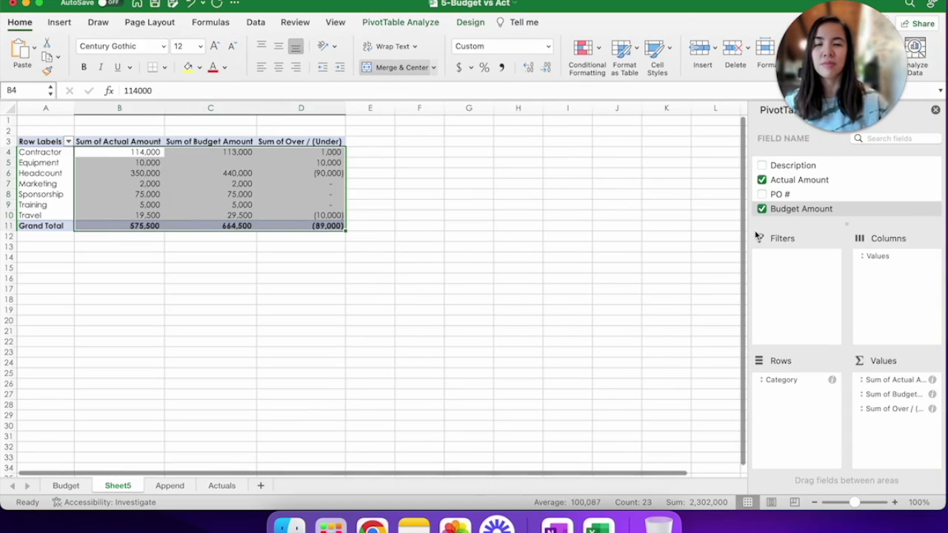
left_click(518, 238)
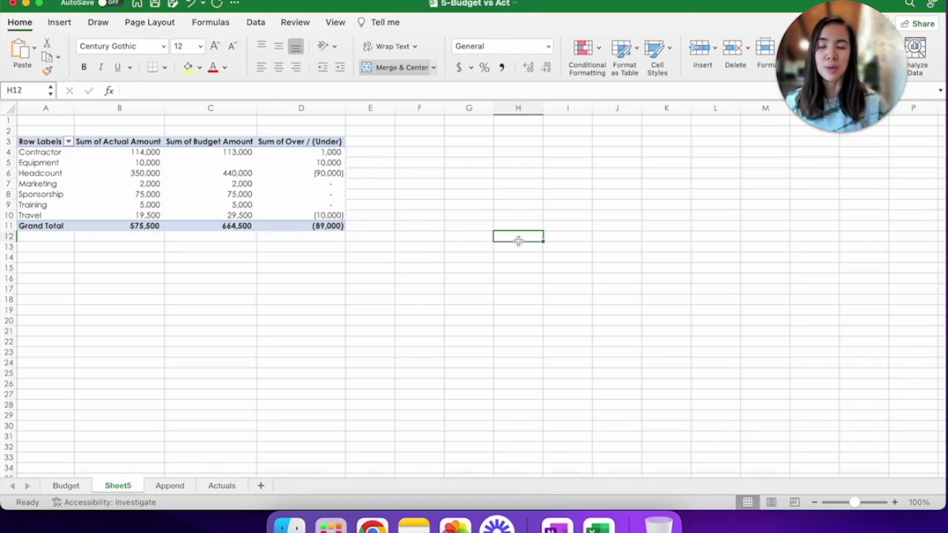